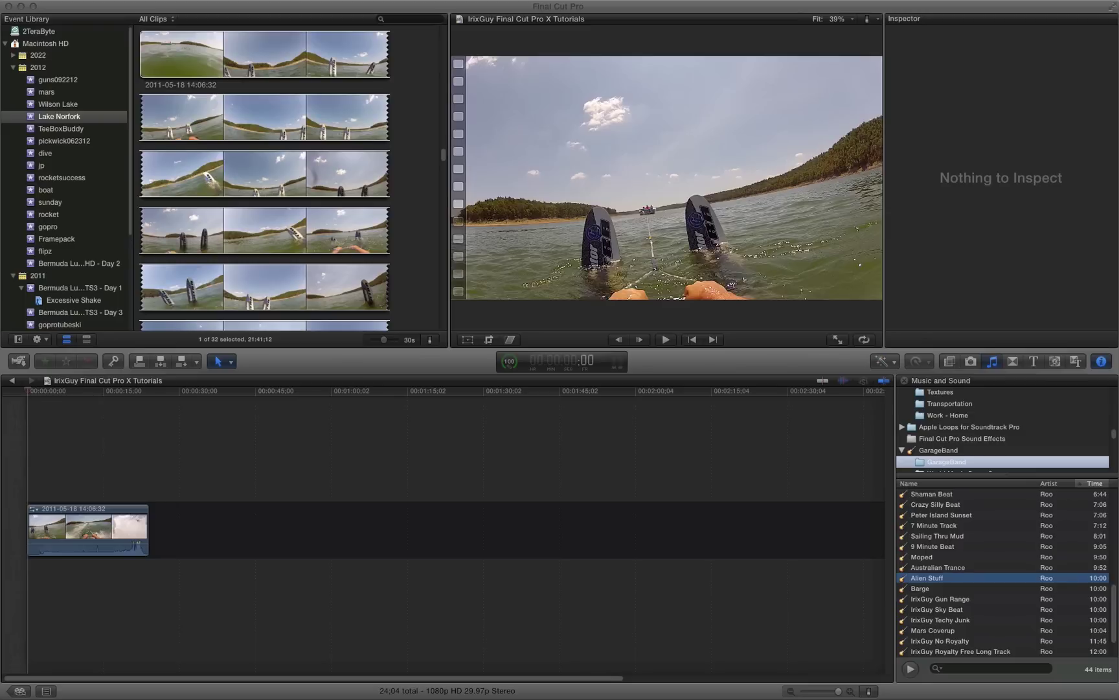
# - Blade the water-skiing clip just before the fall, near 15 seconds, and select the four-second end piece
pyautogui.click(78, 449)
pyautogui.click(94, 433)
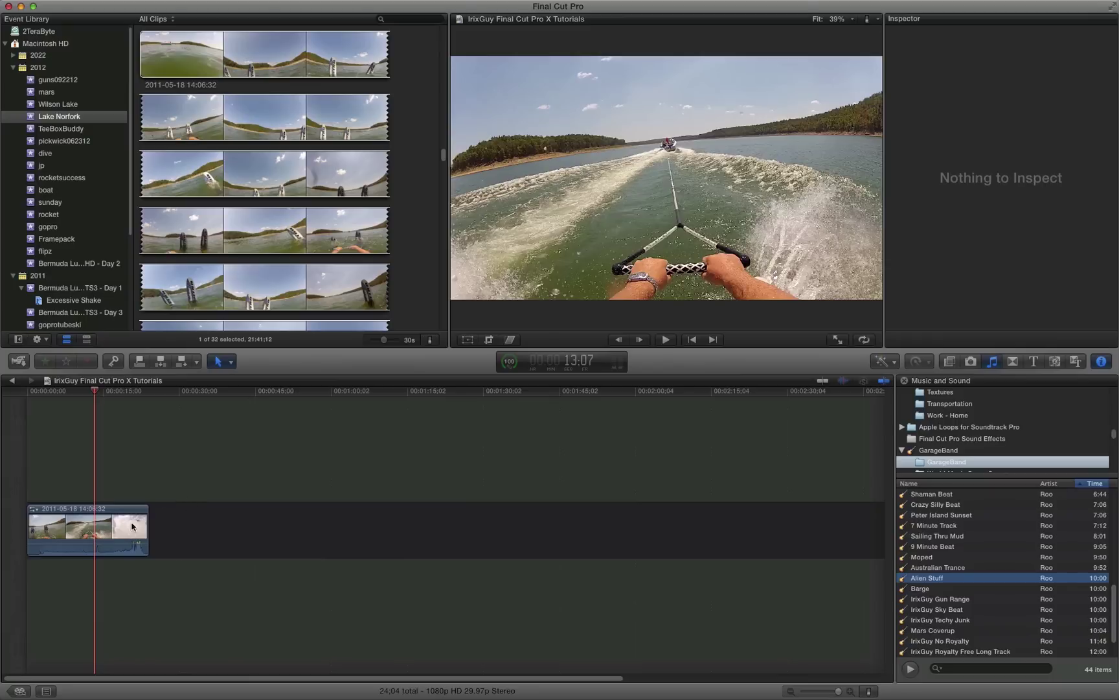
pyautogui.click(72, 446)
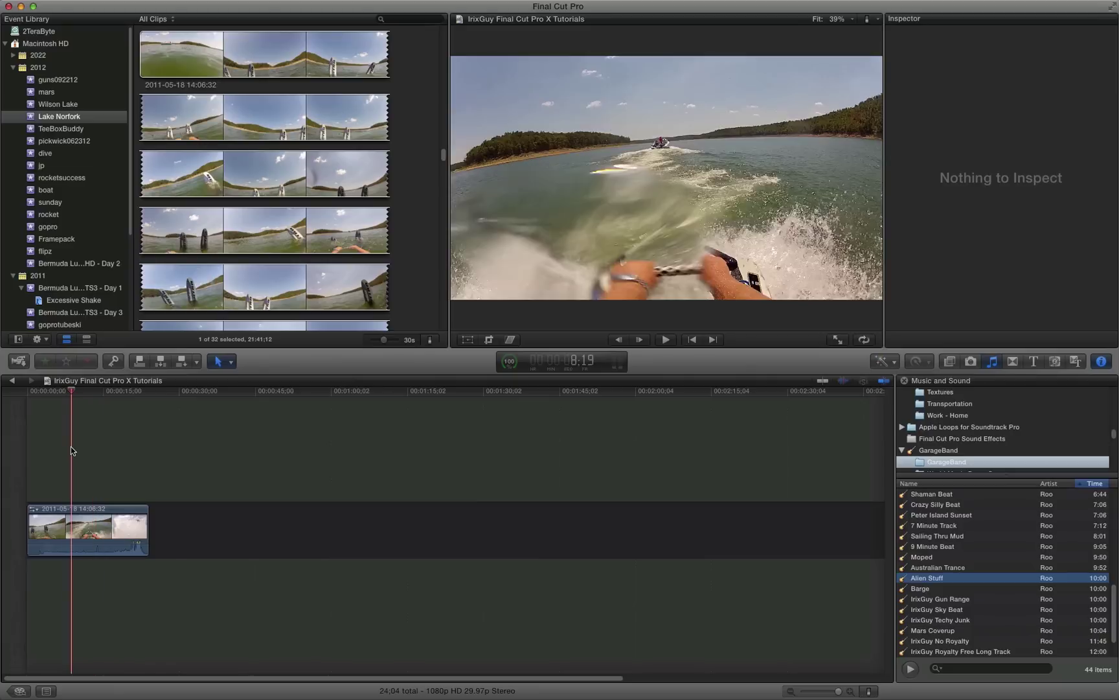
pyautogui.click(92, 434)
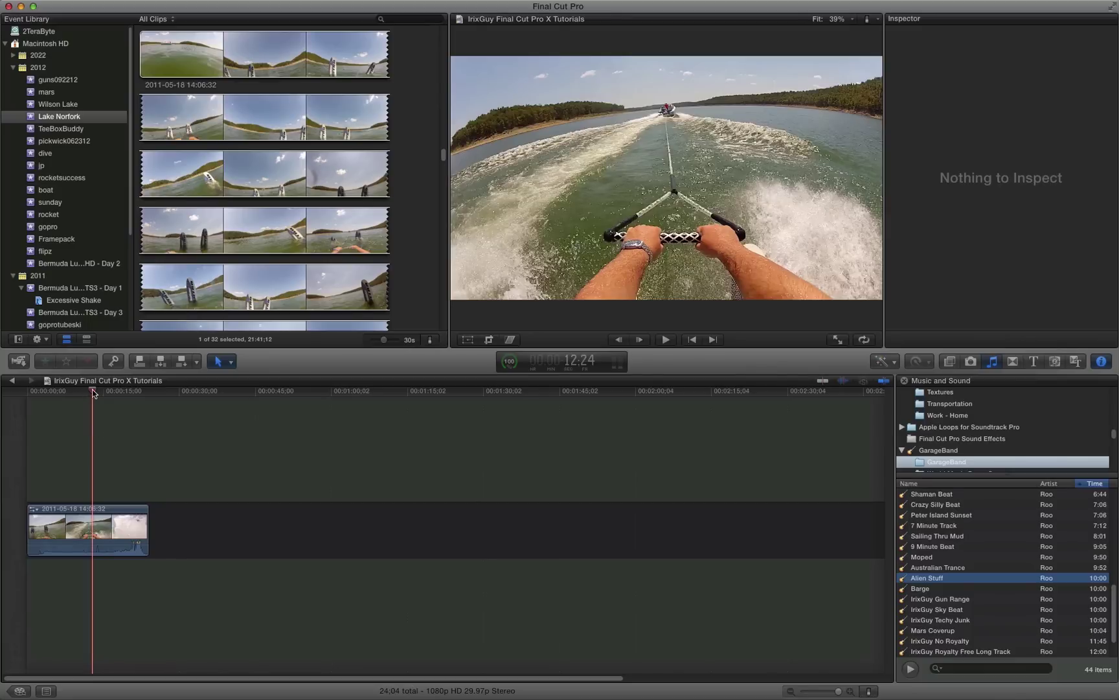
pyautogui.moveTo(92, 392)
pyautogui.mouseDown()
pyautogui.moveTo(36, 391)
pyautogui.moveTo(94, 399)
pyautogui.mouseUp()
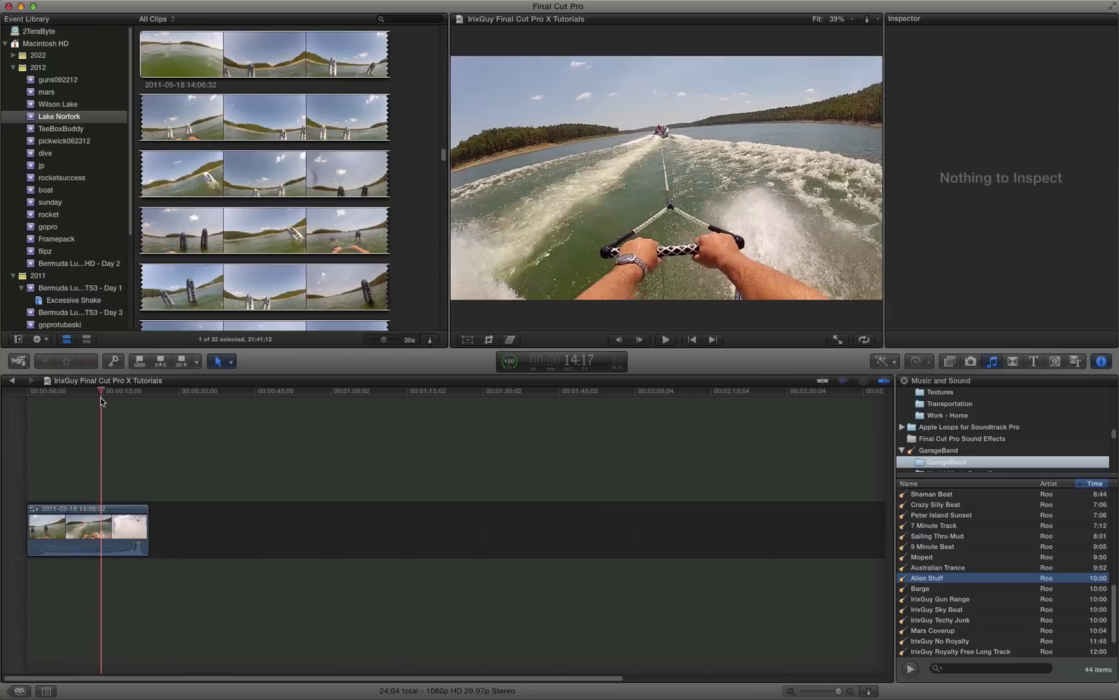
pyautogui.moveTo(95, 399); pyautogui.dragTo(131, 398)
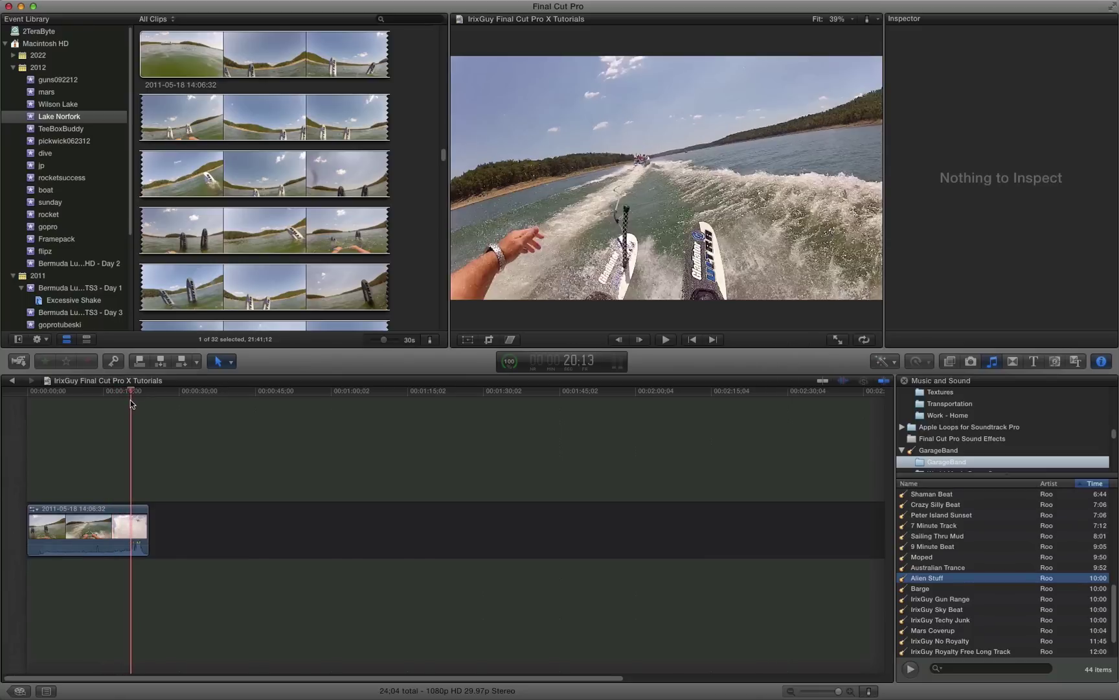
pyautogui.moveTo(131, 399); pyautogui.dragTo(126, 404)
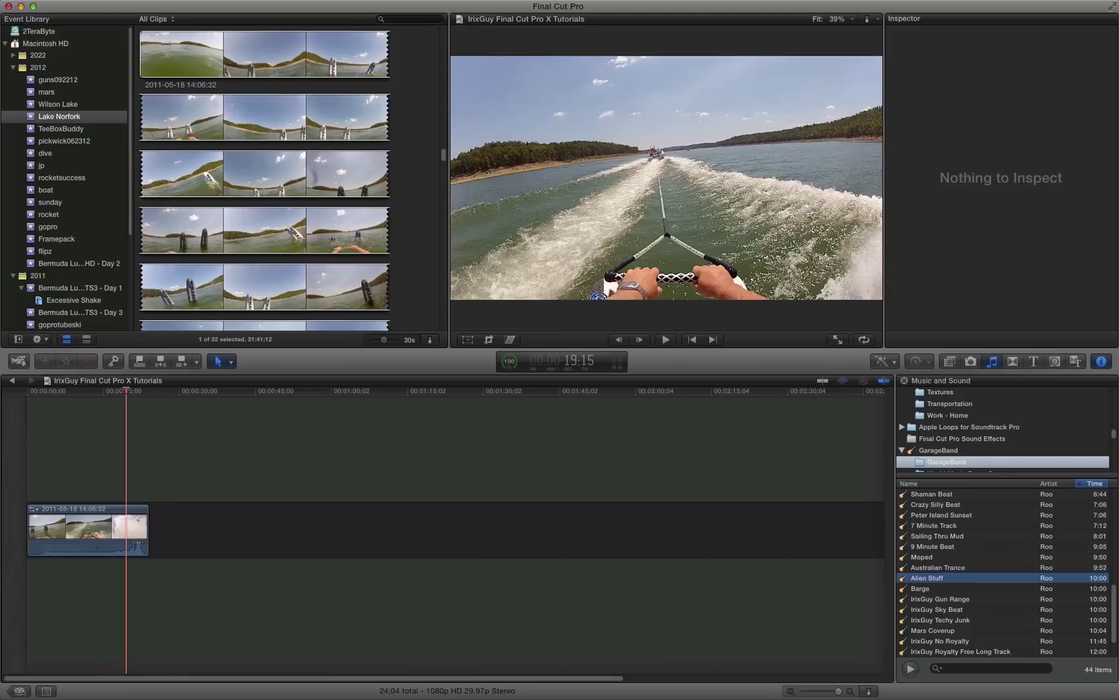
pyautogui.press('super+b')
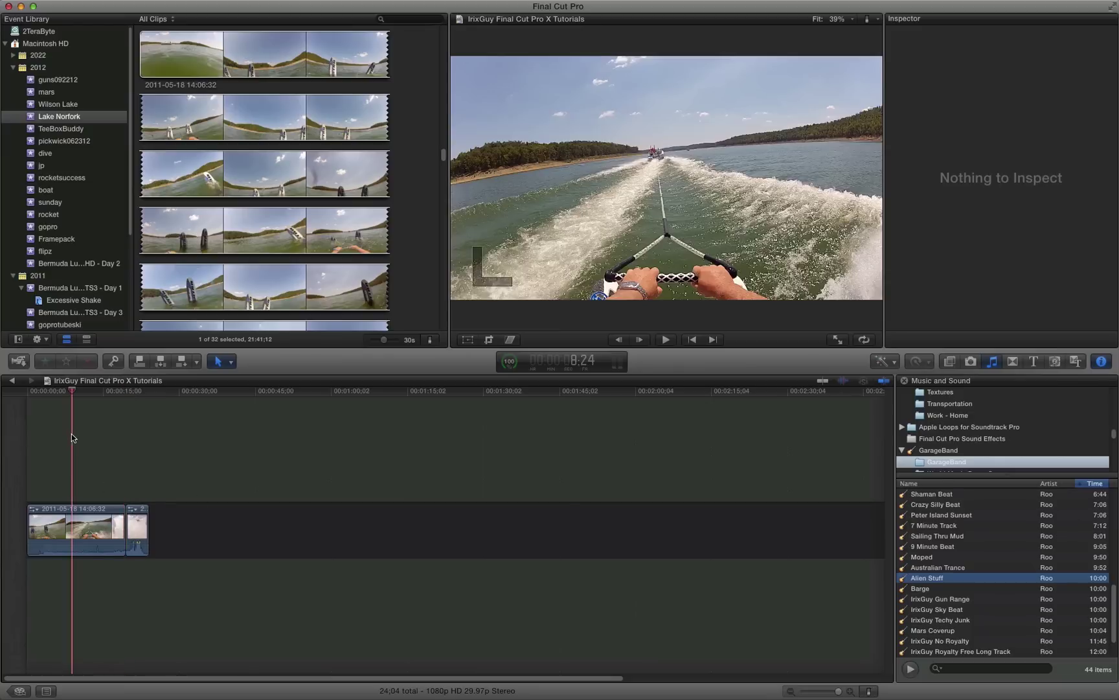
pyautogui.click(139, 530)
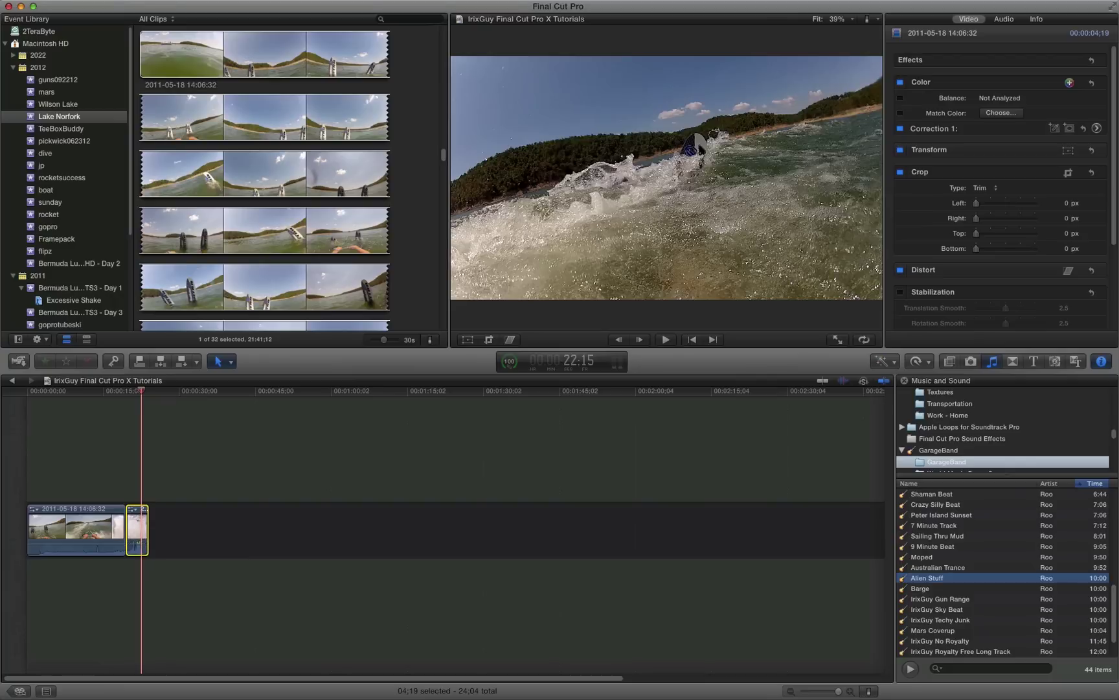
# - Delete the trailing fall clip and play back the roughly 19-second trimmed clip
pyautogui.press('Delete')
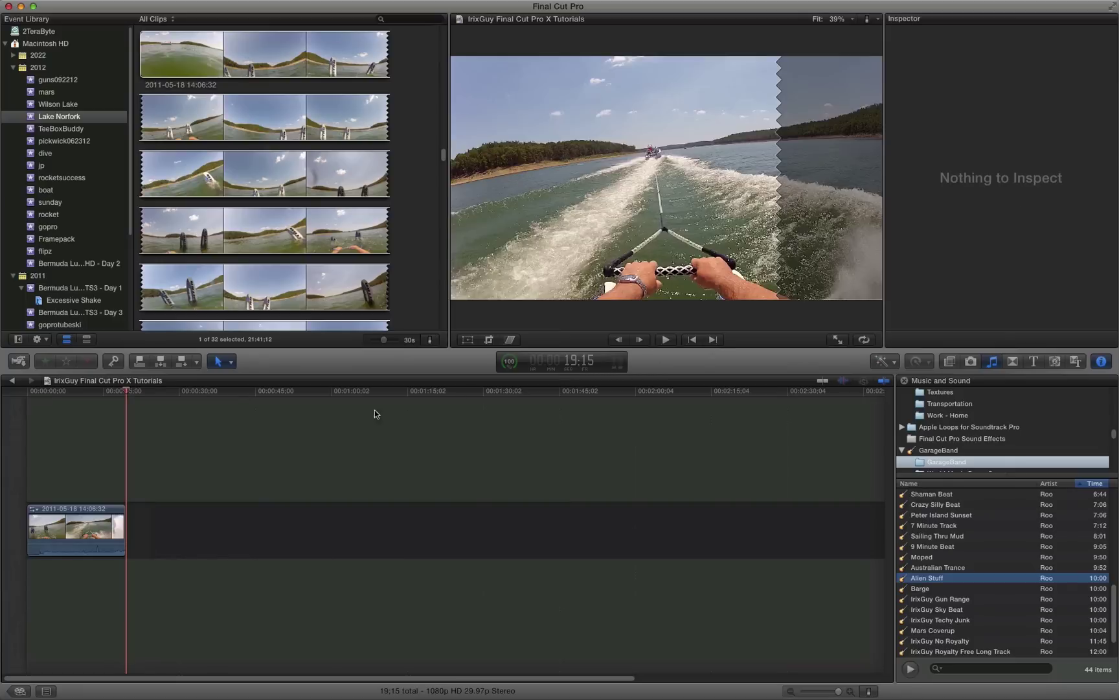
pyautogui.click(104, 461)
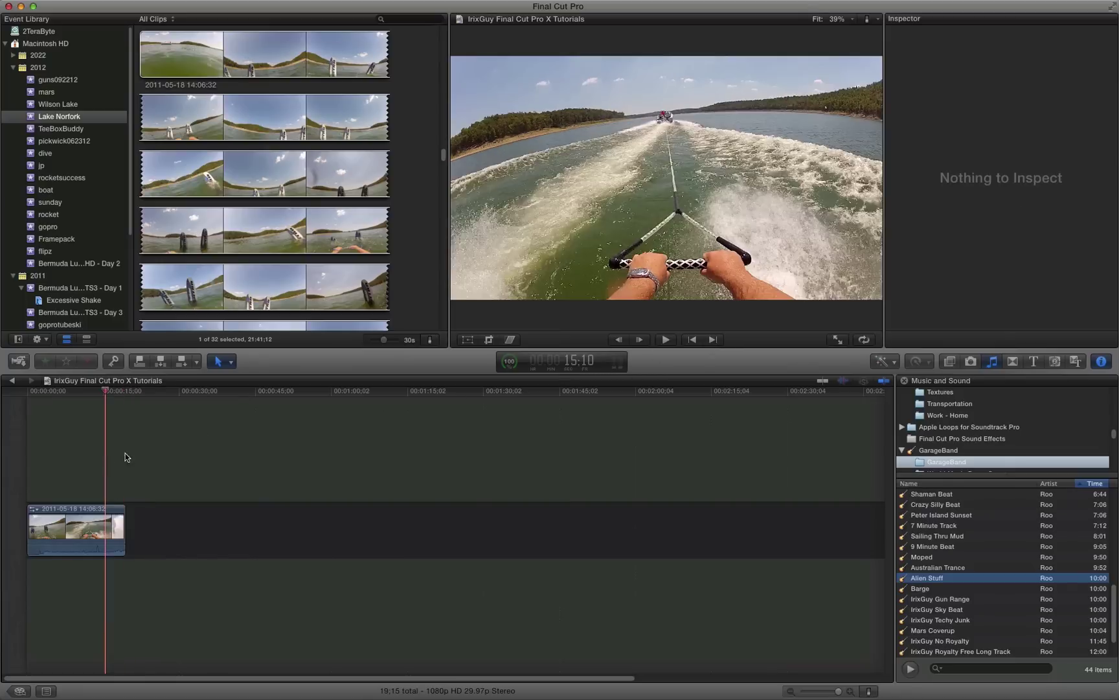
pyautogui.click(667, 340)
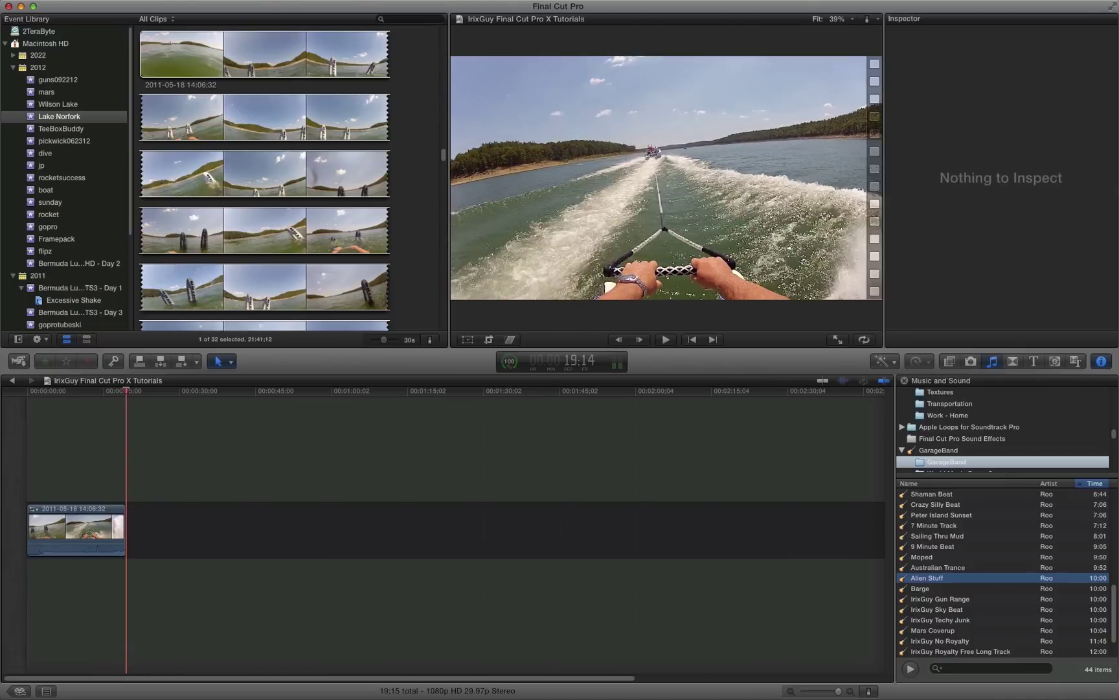
# - Undo the delete and the blade to restore the full 24-second clip with the fall
pyautogui.press('e')
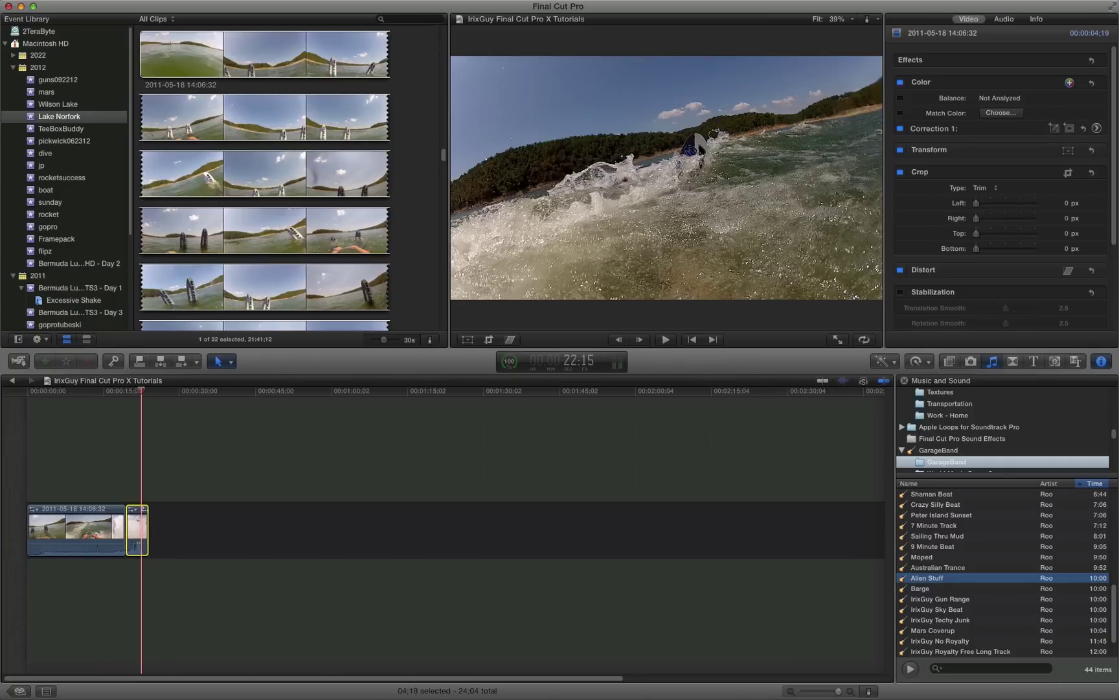
pyautogui.press('super+z')
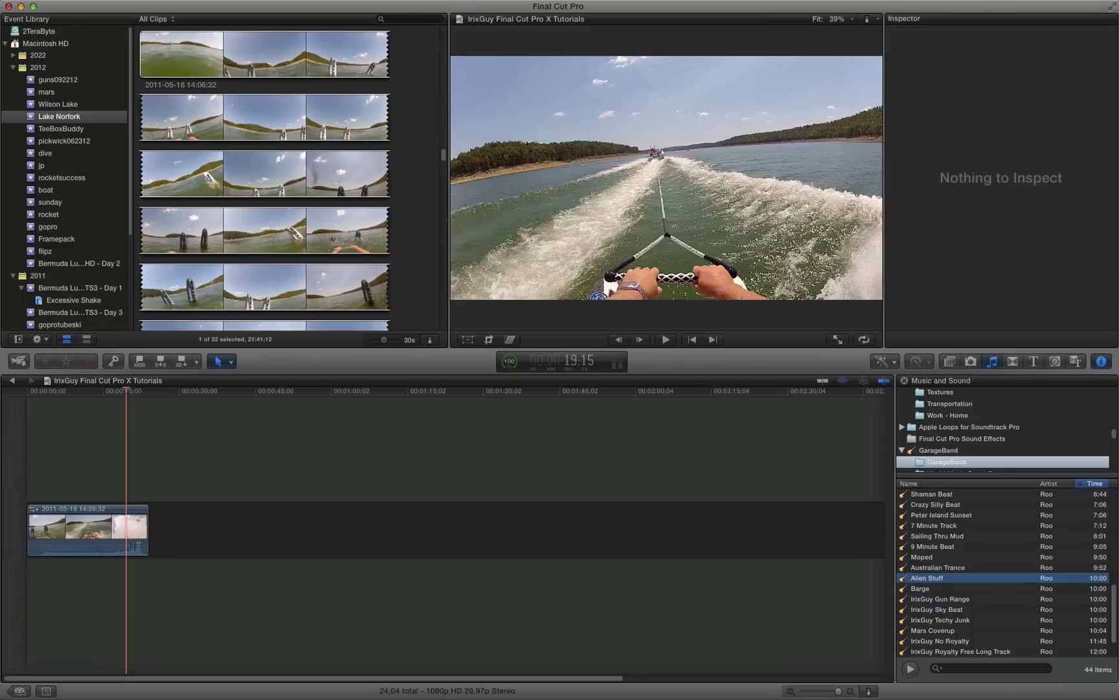